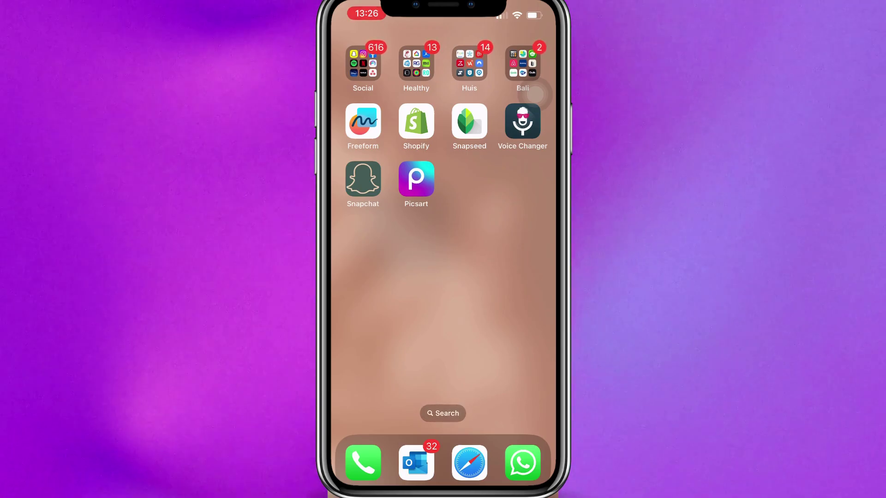
- Launch Picsart and exit the sunset-photo editor without saving, back to the home feed
left_click_drag(538, 96, 511, 188)
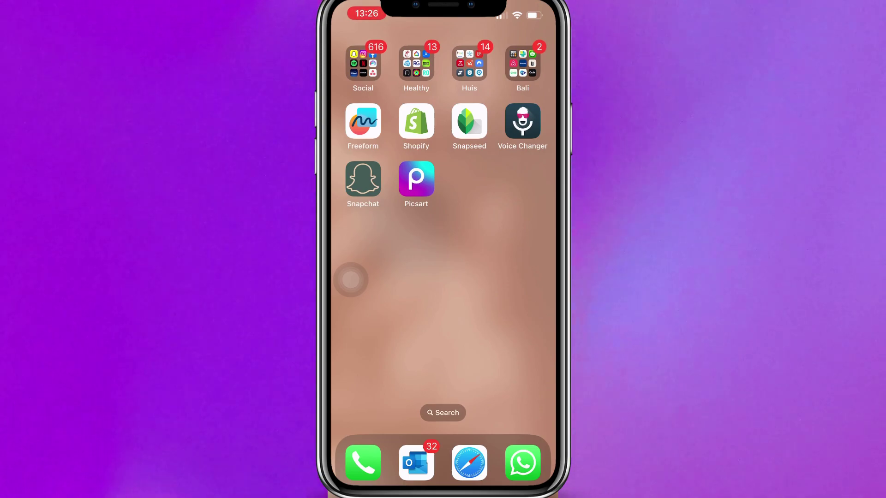
mouse_move(350, 280)
left_mouse_down()
mouse_move(428, 258)
mouse_move(410, 225)
mouse_move(438, 224)
mouse_move(376, 311)
mouse_move(350, 311)
left_mouse_up()
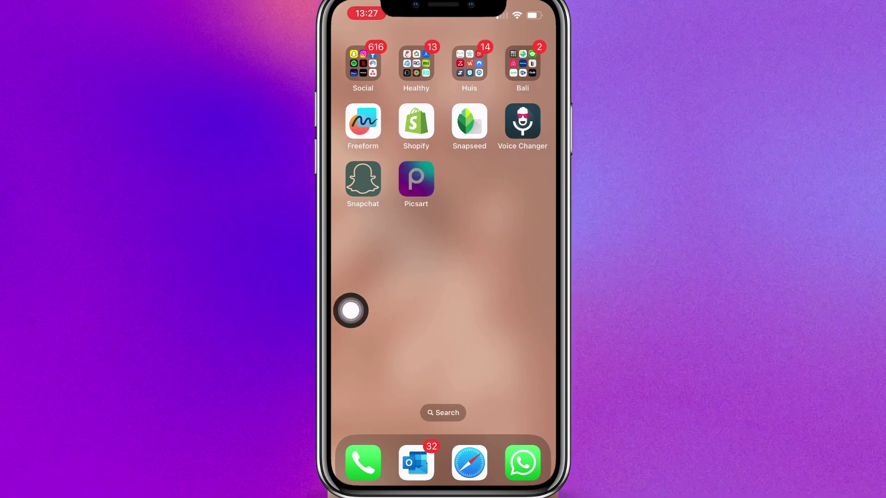
left_click(416, 180)
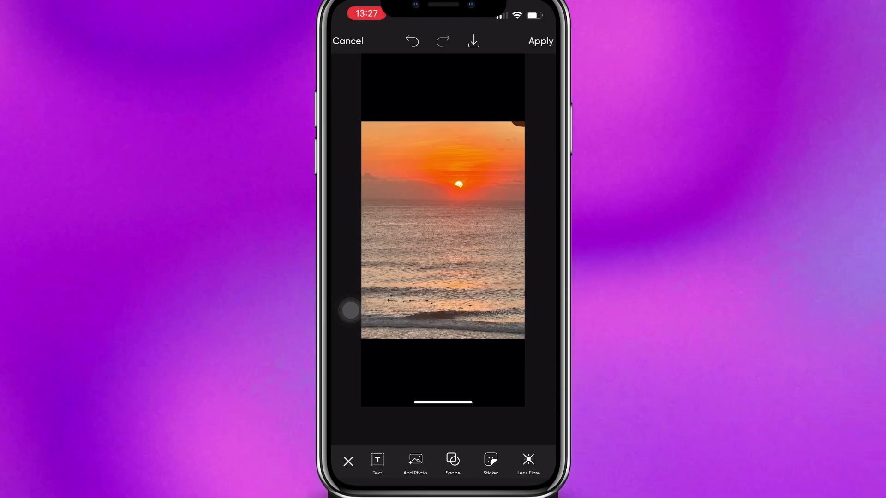
left_click_drag(350, 311, 395, 234)
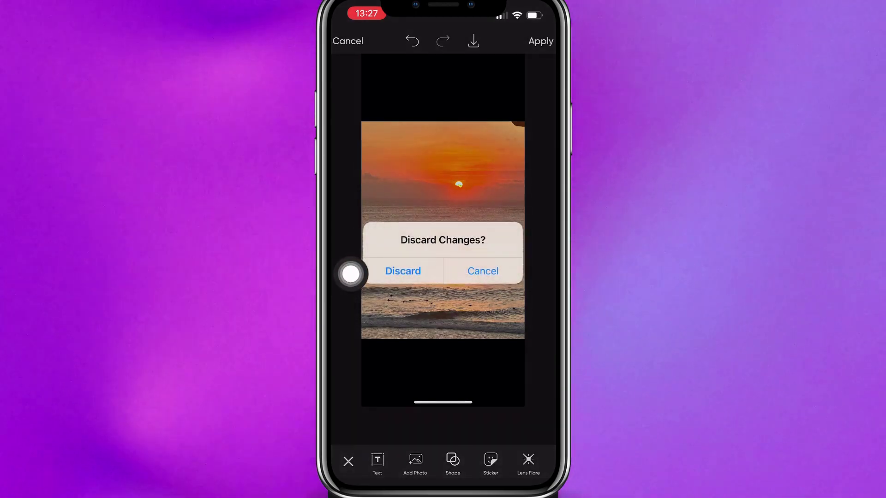
left_click(483, 271)
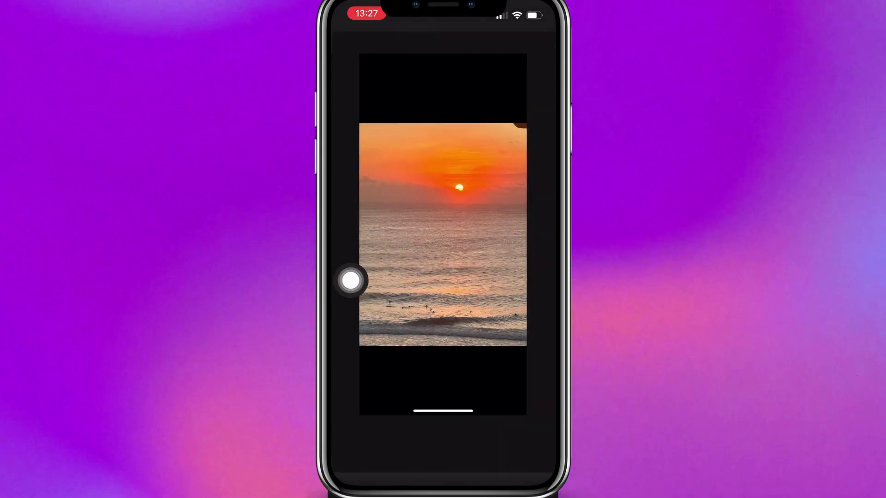
left_click(347, 41)
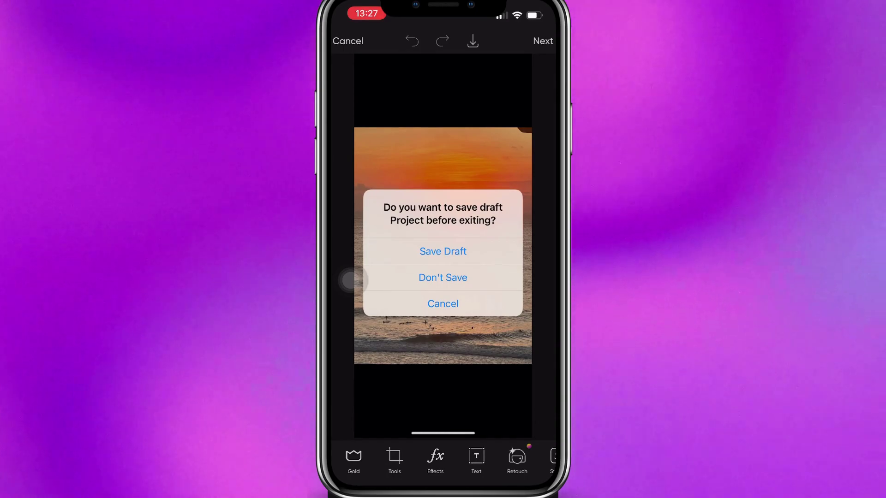
left_click(443, 277)
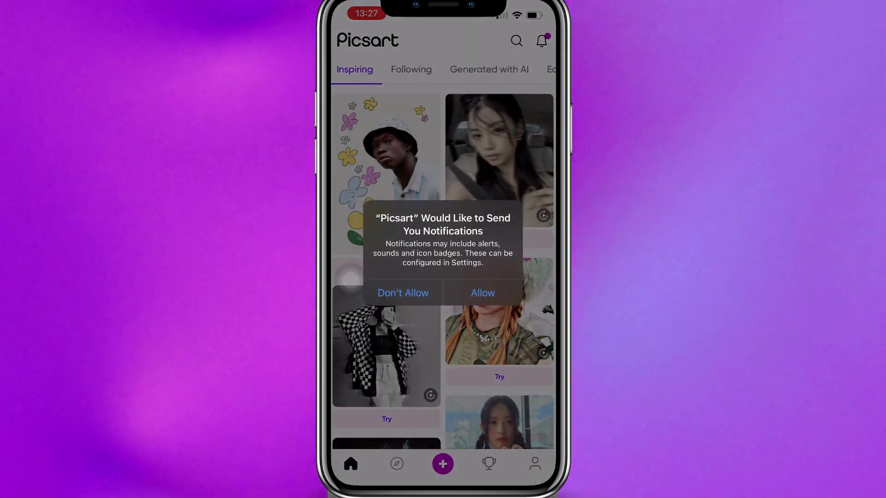
- Decline notifications and open the full Recent photos list to pick the sunset photo
left_click(403, 293)
left_click_drag(351, 280, 372, 262)
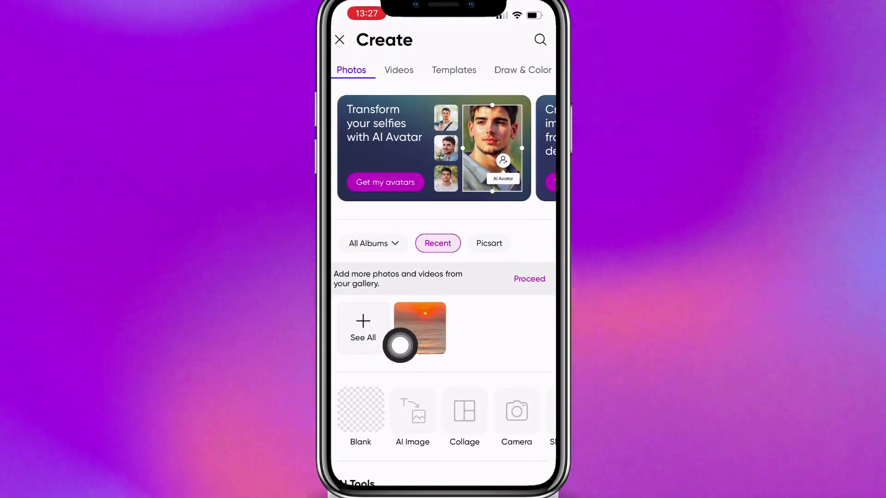
left_click(352, 248)
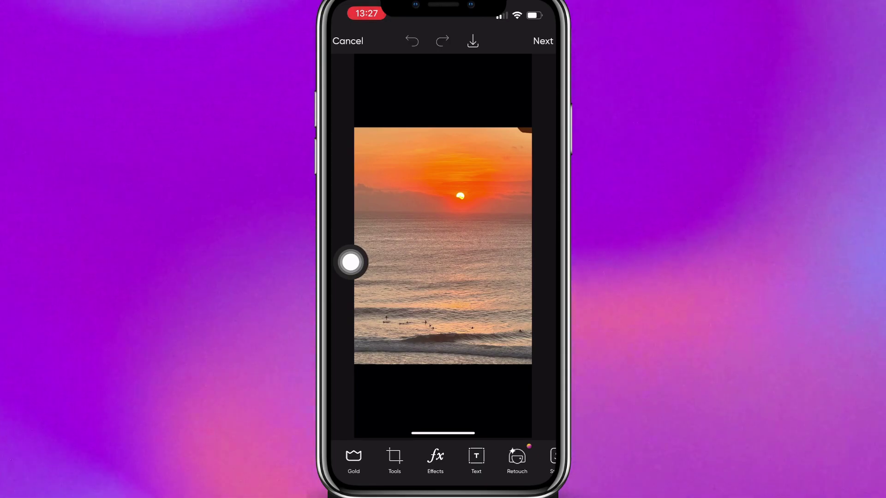
- Switch to the Photos app and open the dog-on-the-beach photo full-screen
left_click_drag(443, 433, 443, 277)
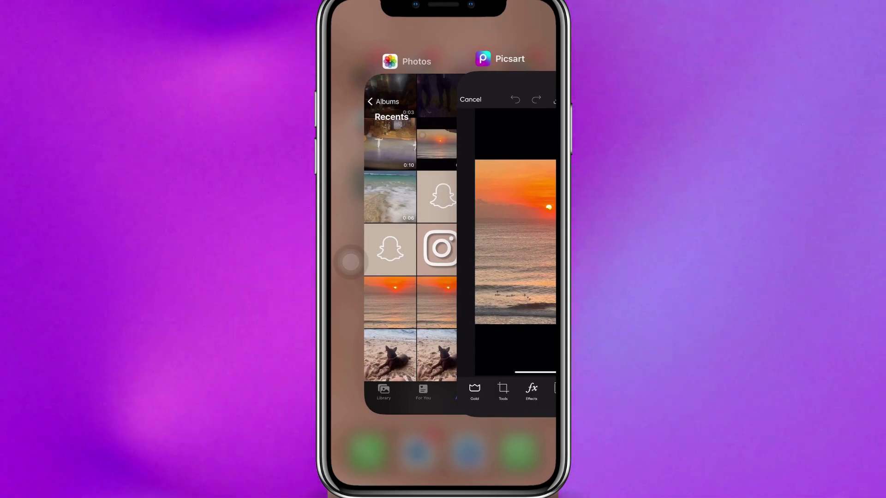
left_click(388, 262)
left_click(443, 353)
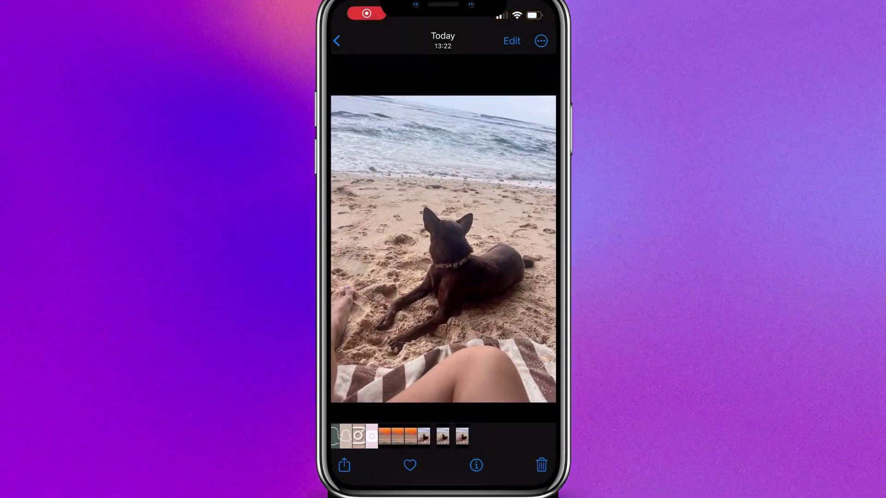